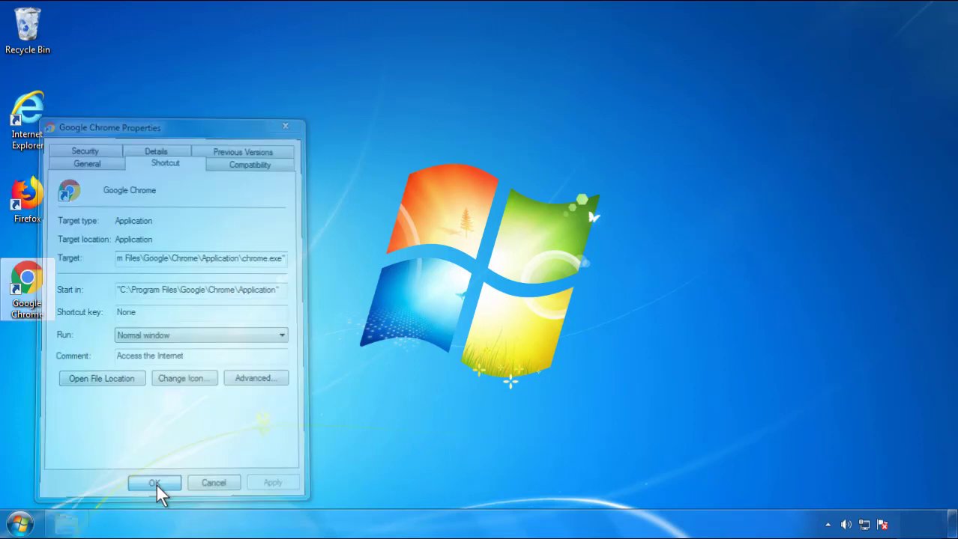
- Save the Google Chrome shortcut properties with the target ending in chrome.exe
{"action": "left_click", "coordinate": [20, 525]}
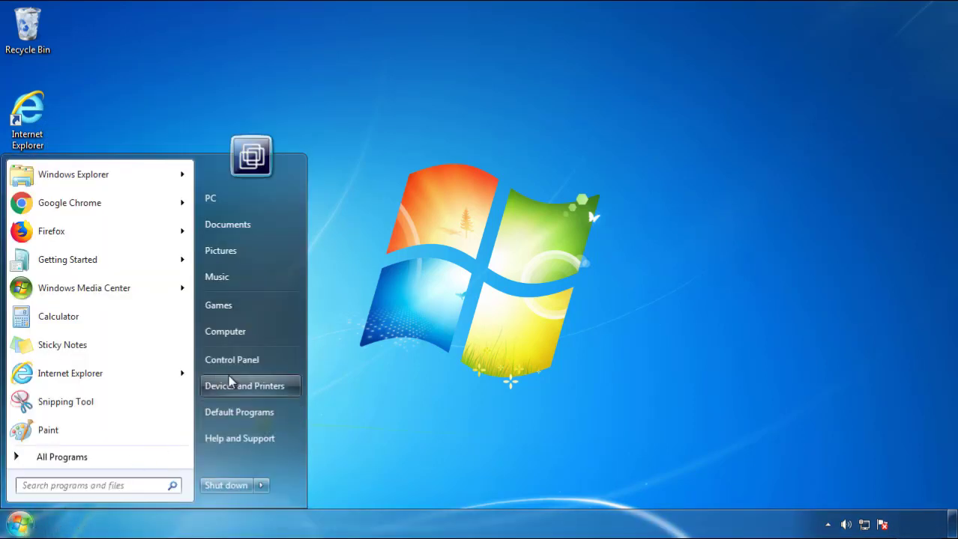
- Open Control Panel's installed programs list sorted by Installed On, newest first
{"action": "left_click", "coordinate": [239, 353]}
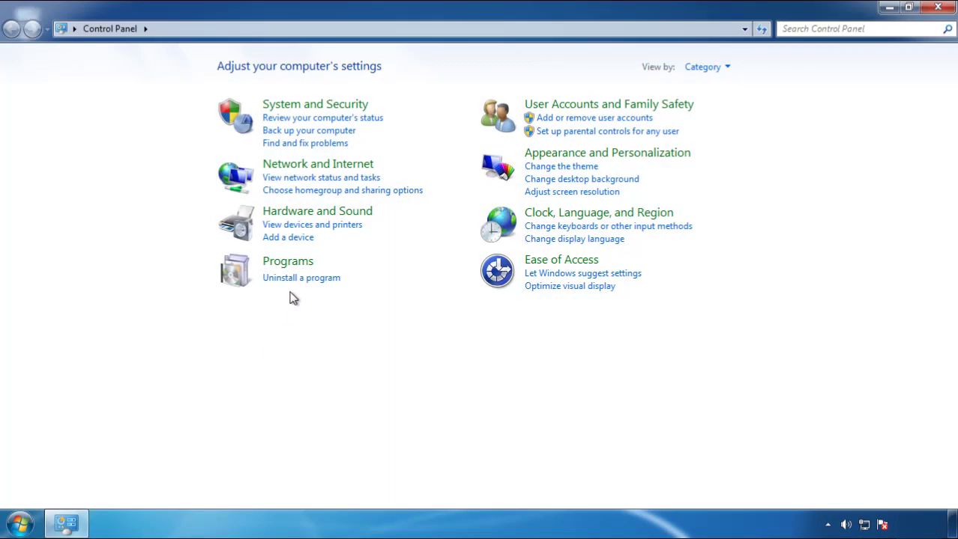
{"action": "left_click", "coordinate": [300, 280]}
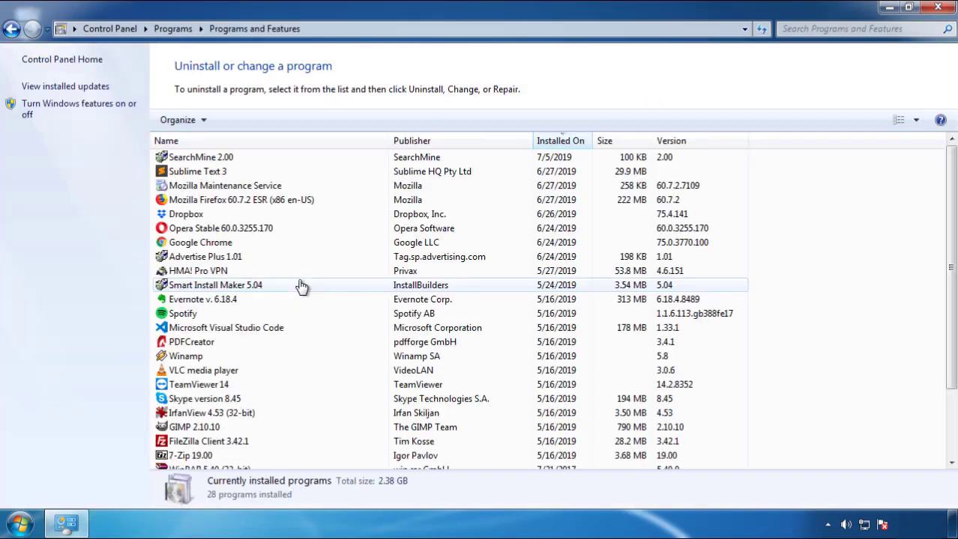
{"action": "left_click", "coordinate": [560, 142]}
{"action": "left_click", "coordinate": [557, 145]}
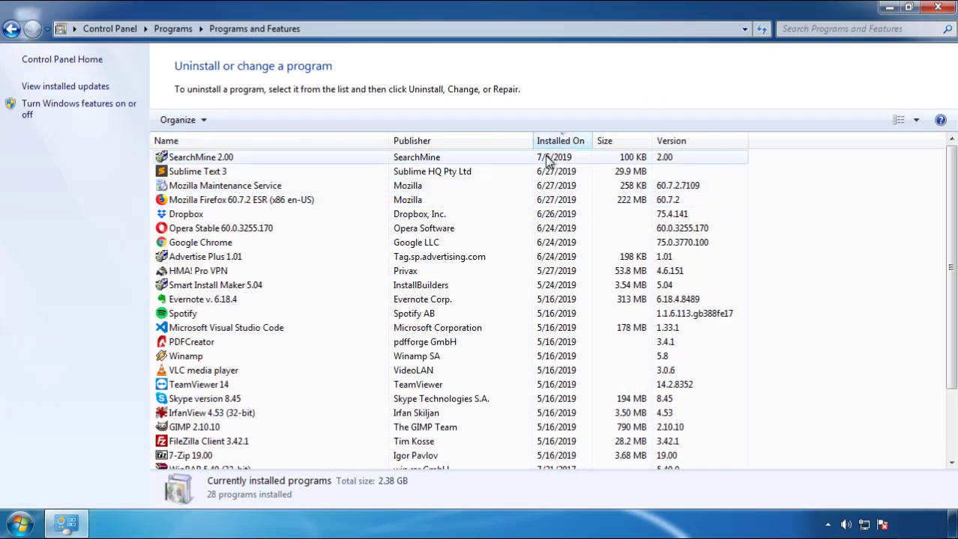
- Uninstall SearchMine 2.00, finish the uninstaller, and close Programs and Features
{"action": "left_click", "coordinate": [201, 159]}
{"action": "left_click", "coordinate": [238, 121]}
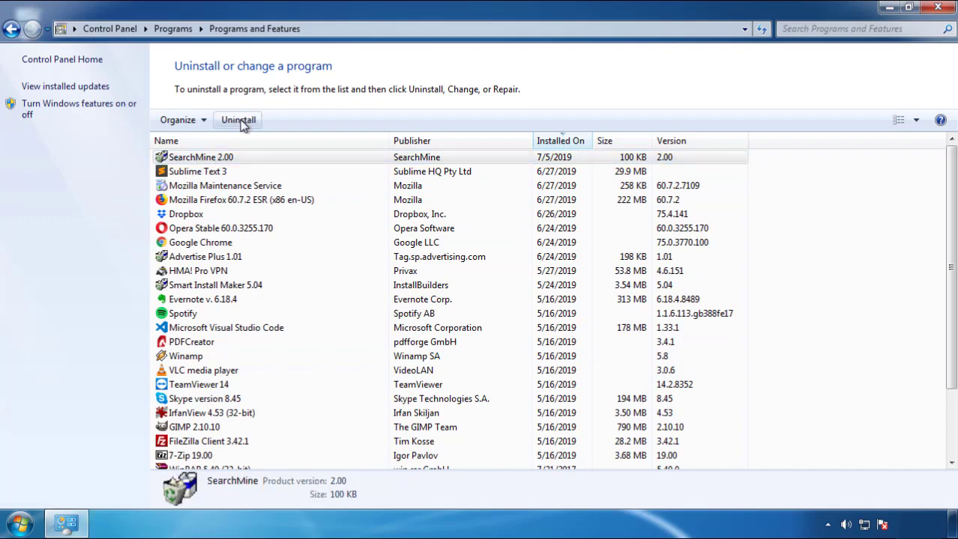
{"action": "left_click", "coordinate": [557, 398]}
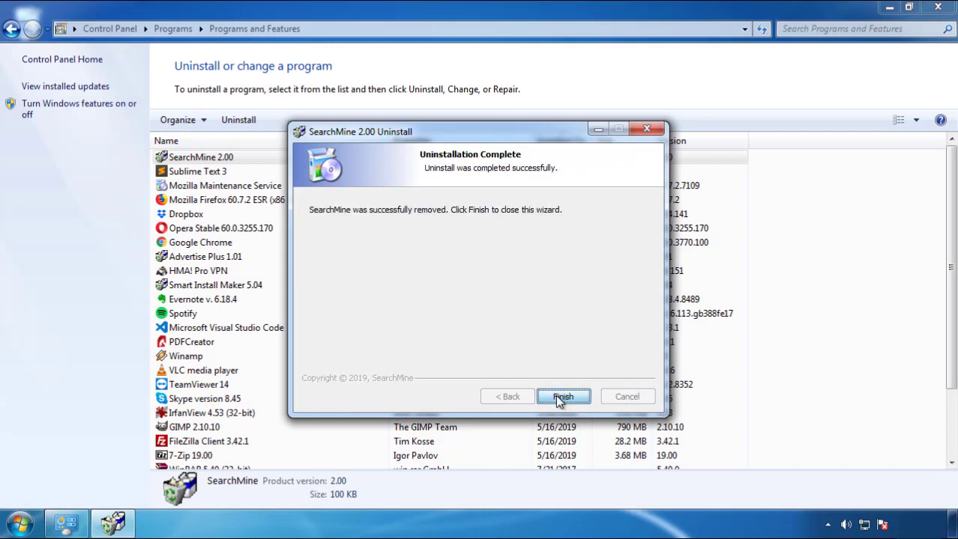
{"action": "left_click", "coordinate": [558, 396]}
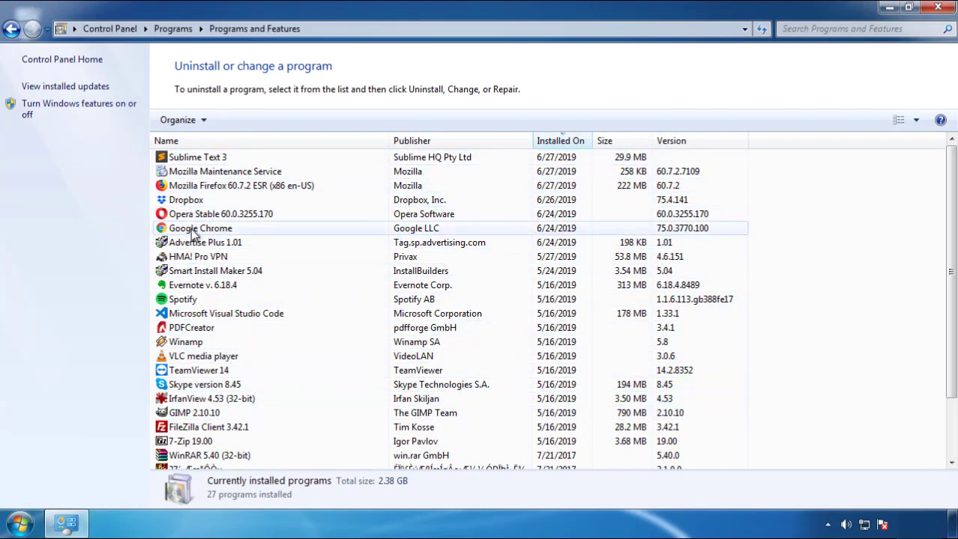
{"action": "left_click", "coordinate": [939, 9]}
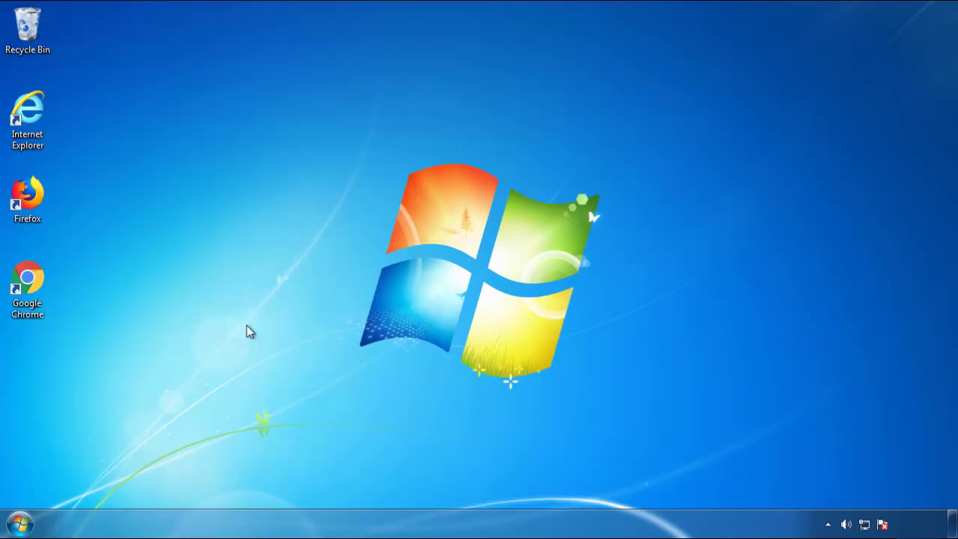
- Restart Windows 7 from the Start menu and pick Safe Mode from the boot menu
{"action": "left_click", "coordinate": [18, 526]}
{"action": "mouse_move", "coordinate": [260, 489]}
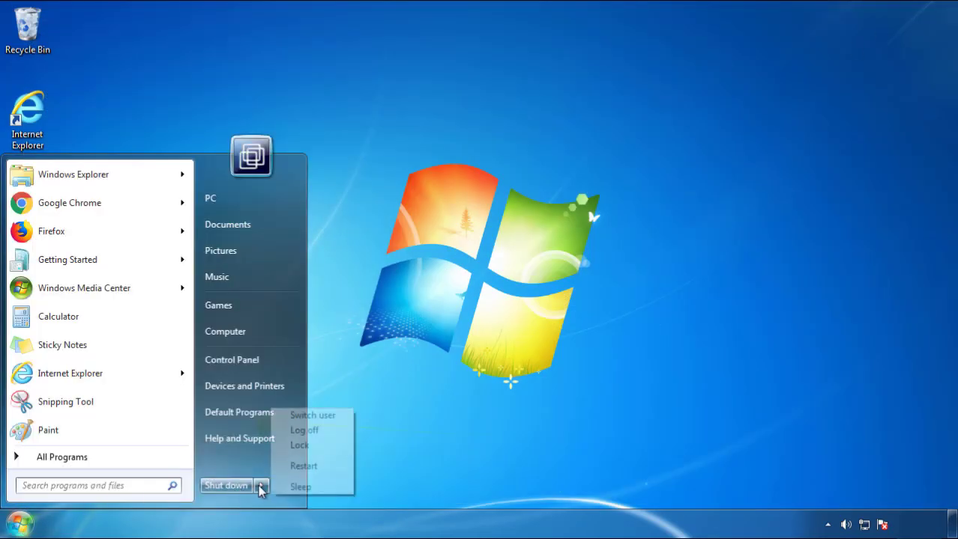
{"action": "left_click", "coordinate": [500, 409]}
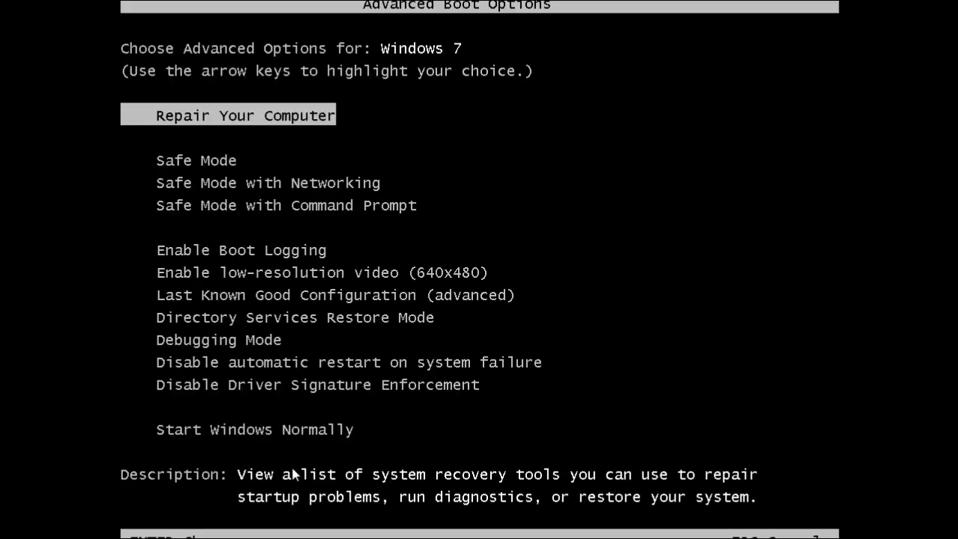
{"action": "key", "text": "Down"}
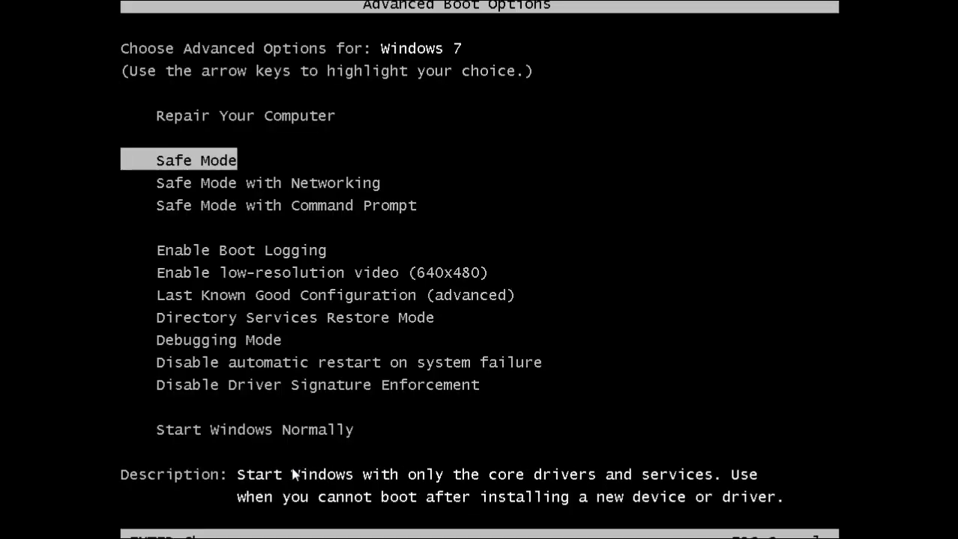
{"action": "key", "text": "Return"}
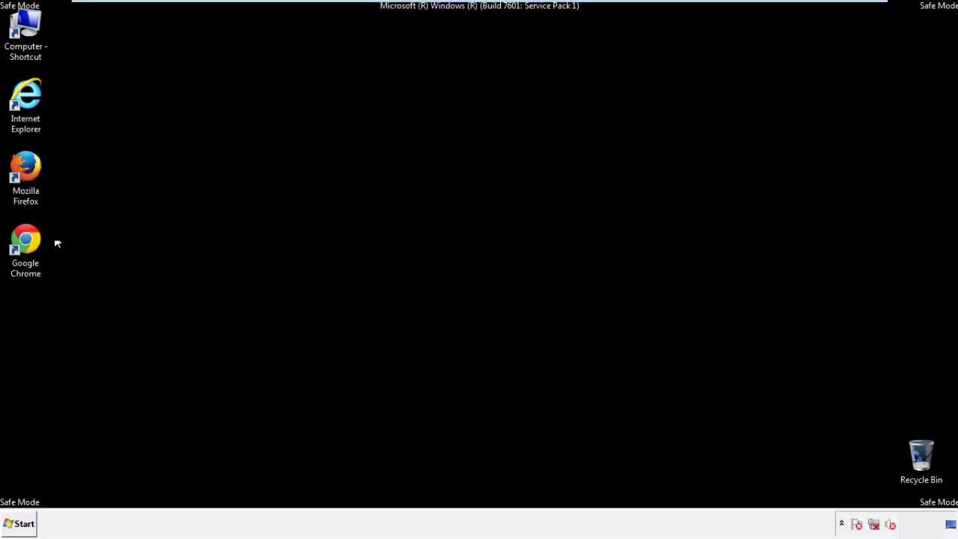
- Launch Firefox, decline the default-browser prompt, and show the Menu Bar
{"action": "double_click", "coordinate": [35, 174]}
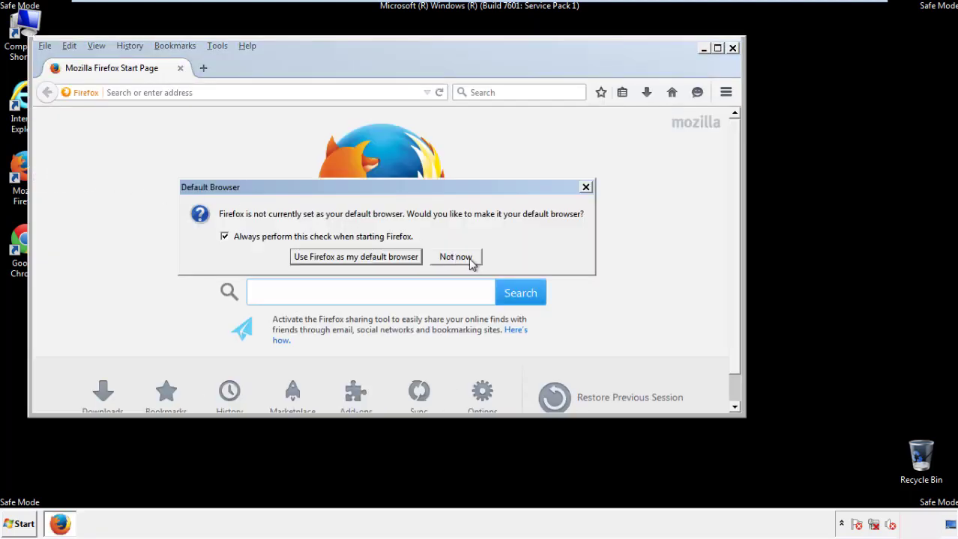
{"action": "left_click", "coordinate": [467, 257]}
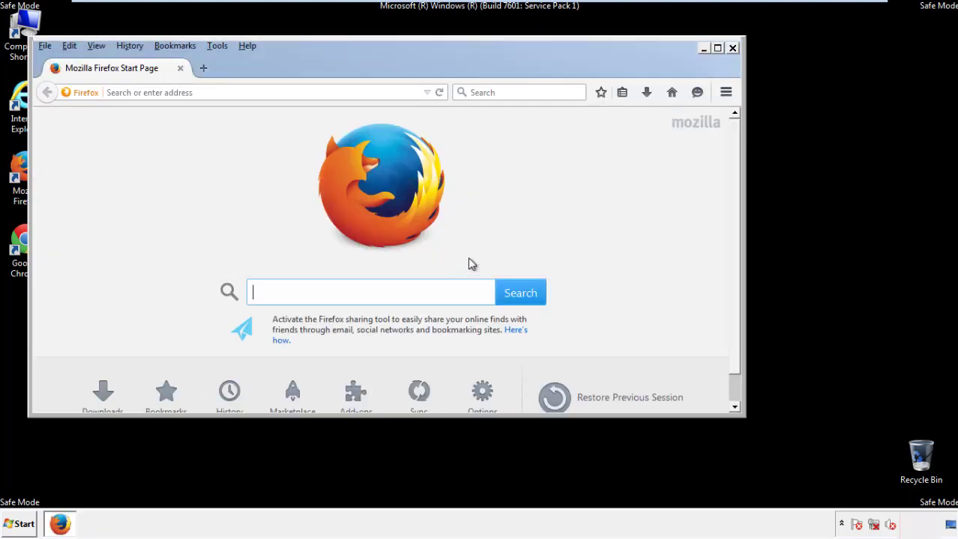
{"action": "right_click", "coordinate": [294, 66]}
{"action": "left_click", "coordinate": [320, 111]}
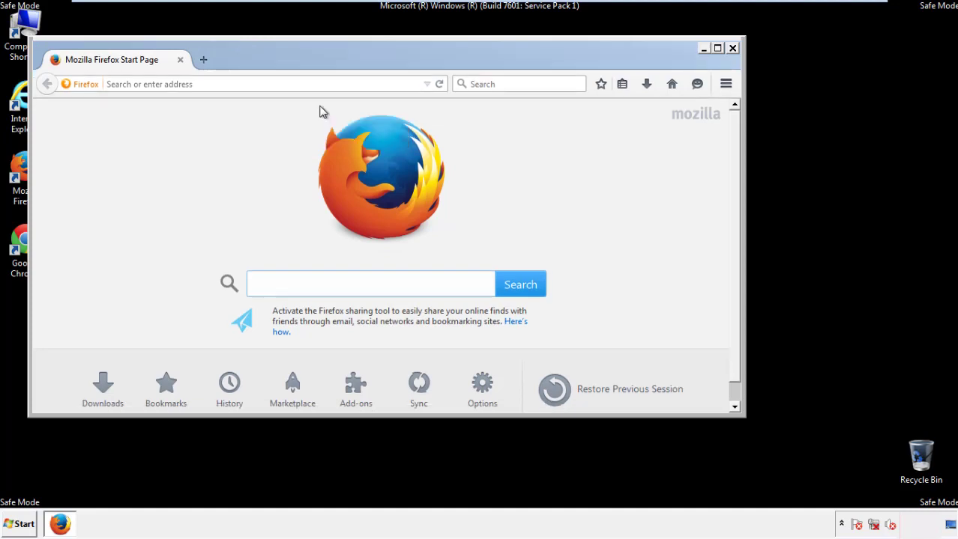
{"action": "right_click", "coordinate": [303, 65]}
{"action": "left_click", "coordinate": [313, 115]}
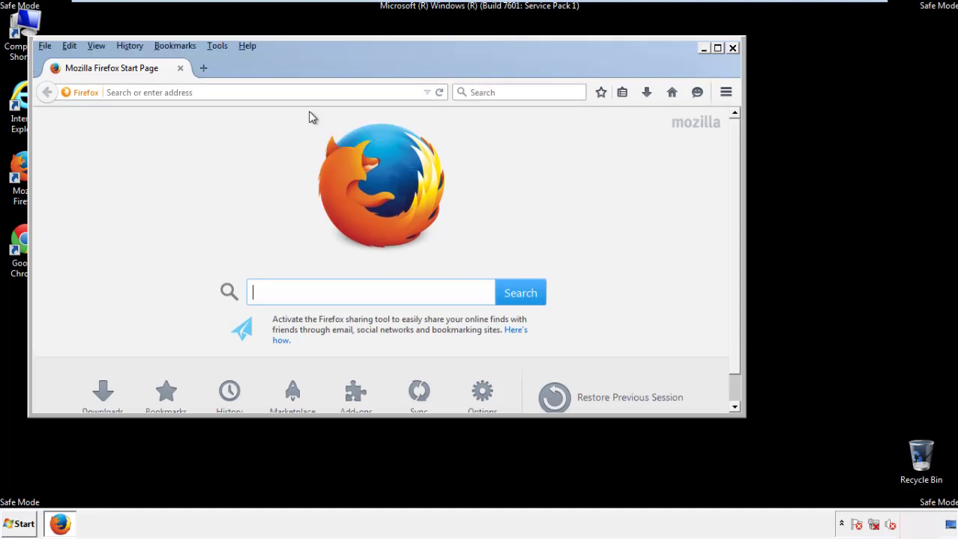
- Clear Firefox history for Everything, keeping Offline Website Data and Site Preferences ticked
{"action": "left_click", "coordinate": [132, 47]}
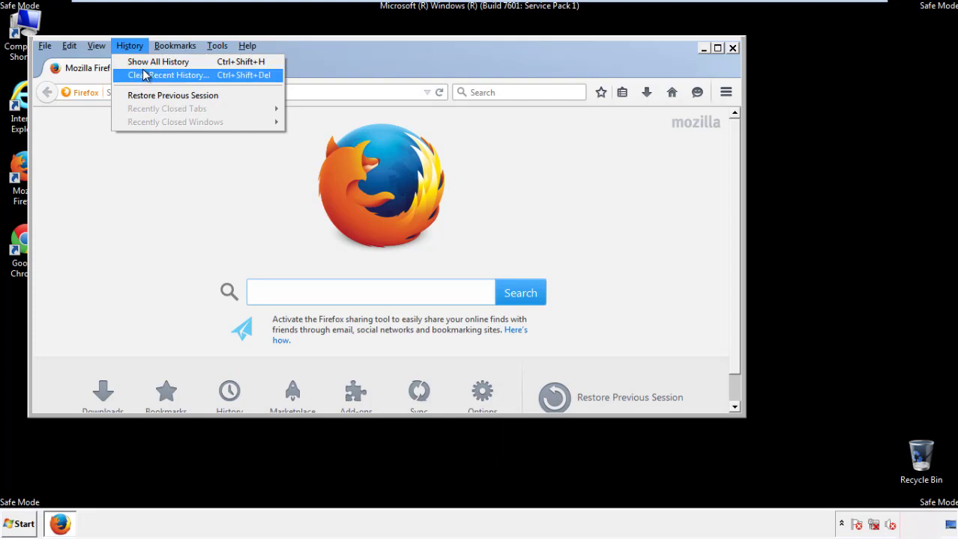
{"action": "left_click", "coordinate": [144, 75]}
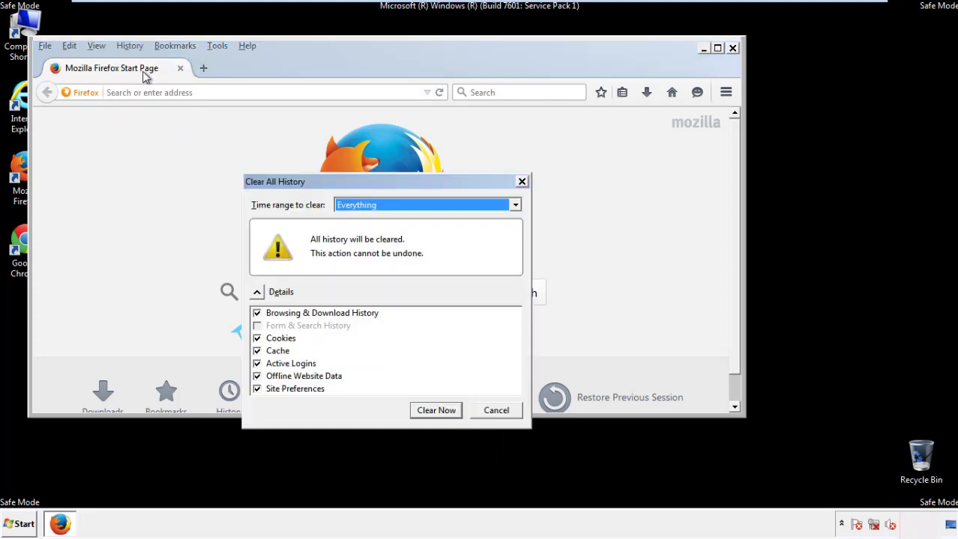
{"action": "left_click", "coordinate": [355, 206]}
{"action": "left_click", "coordinate": [361, 281]}
{"action": "left_click", "coordinate": [257, 376]}
{"action": "left_click", "coordinate": [257, 376]}
{"action": "left_click", "coordinate": [258, 389]}
{"action": "left_click", "coordinate": [258, 390]}
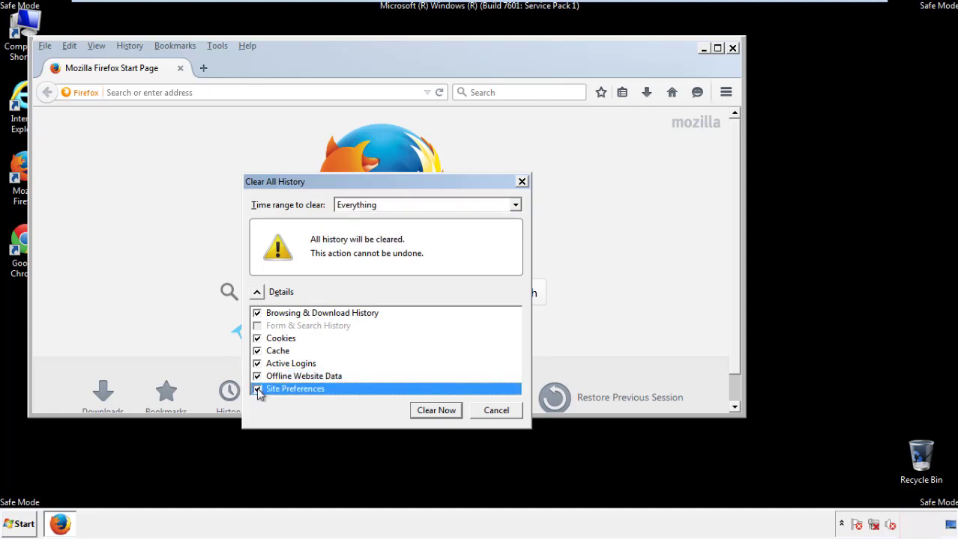
{"action": "left_click", "coordinate": [436, 411]}
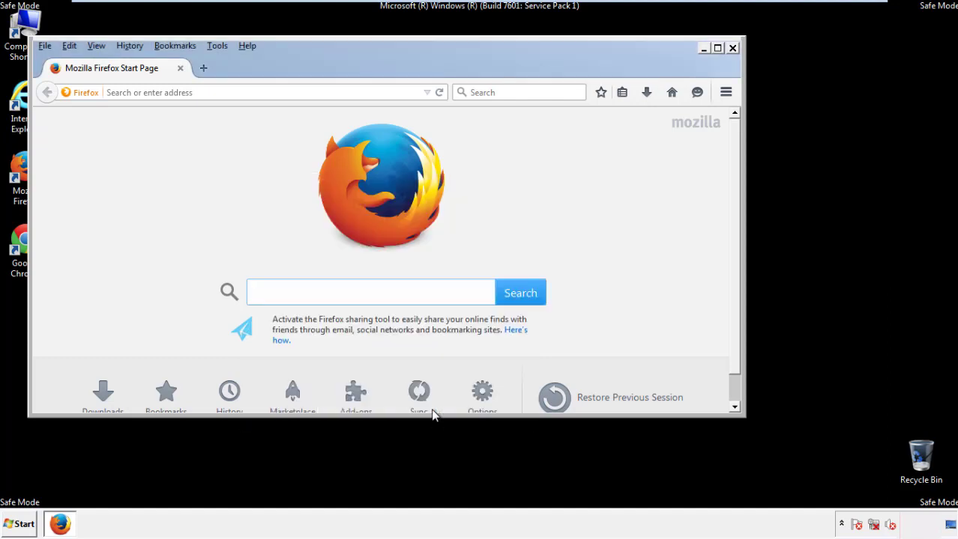
- Refresh Firefox from Help > Troubleshooting Information, decline the default-browser prompt, and close it
{"action": "left_click", "coordinate": [248, 46]}
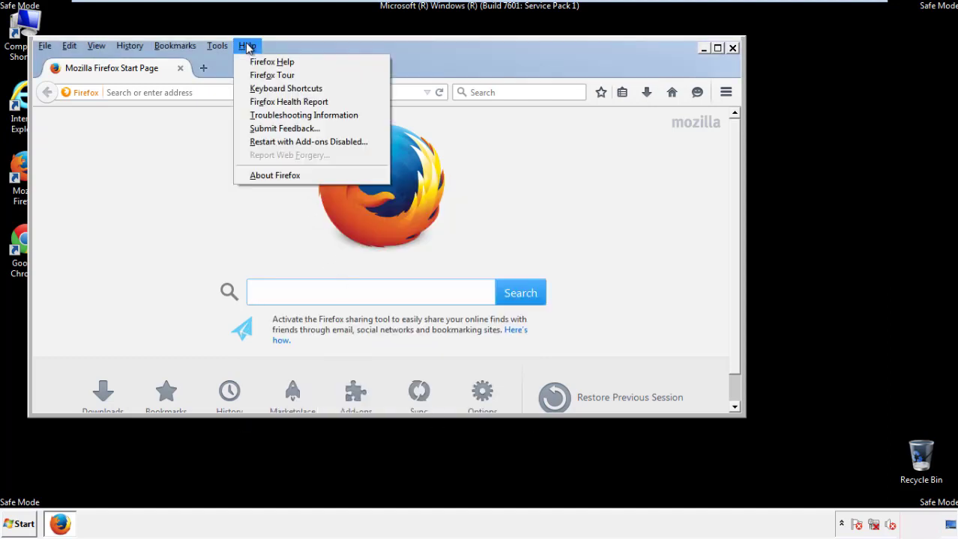
{"action": "left_click", "coordinate": [278, 116]}
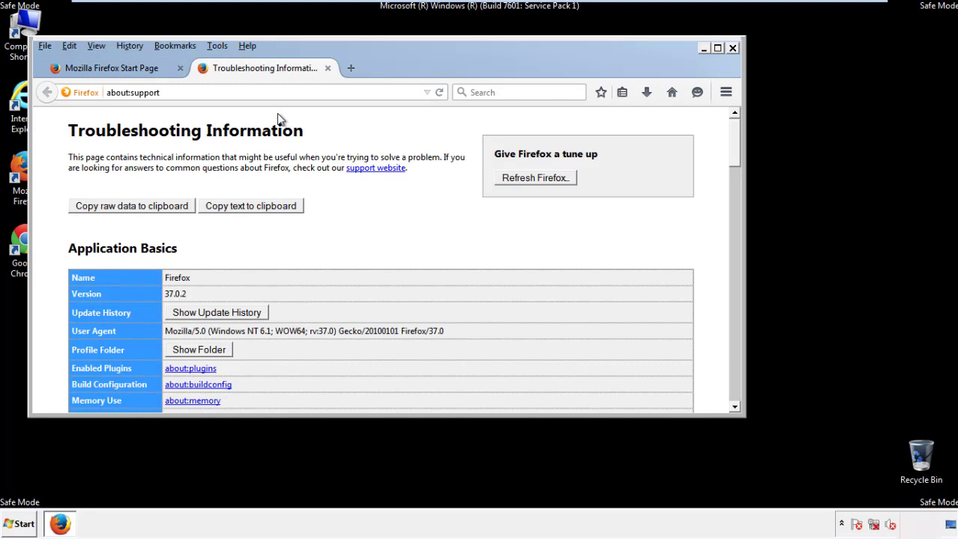
{"action": "left_click", "coordinate": [556, 182]}
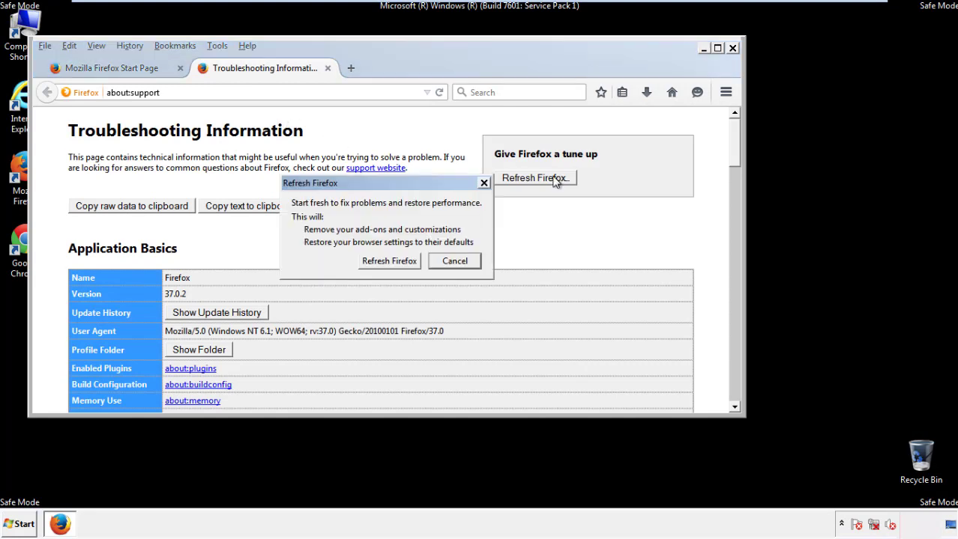
{"action": "left_click", "coordinate": [389, 261]}
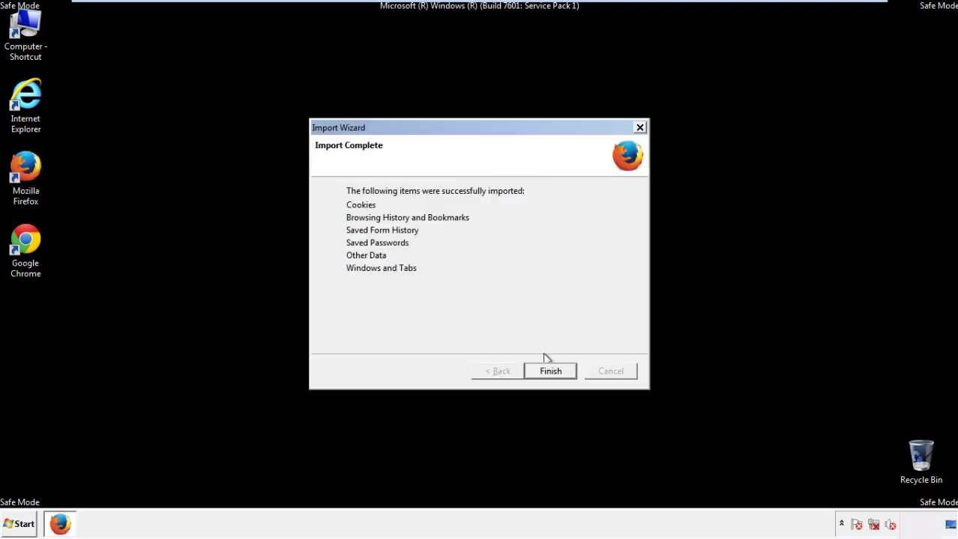
{"action": "left_click", "coordinate": [550, 372]}
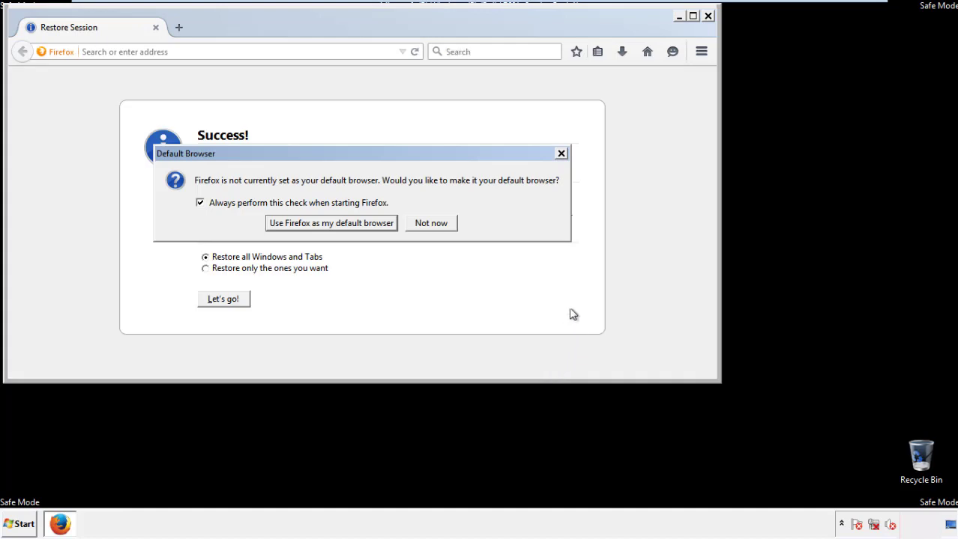
{"action": "left_click", "coordinate": [433, 224]}
{"action": "left_click", "coordinate": [707, 15]}
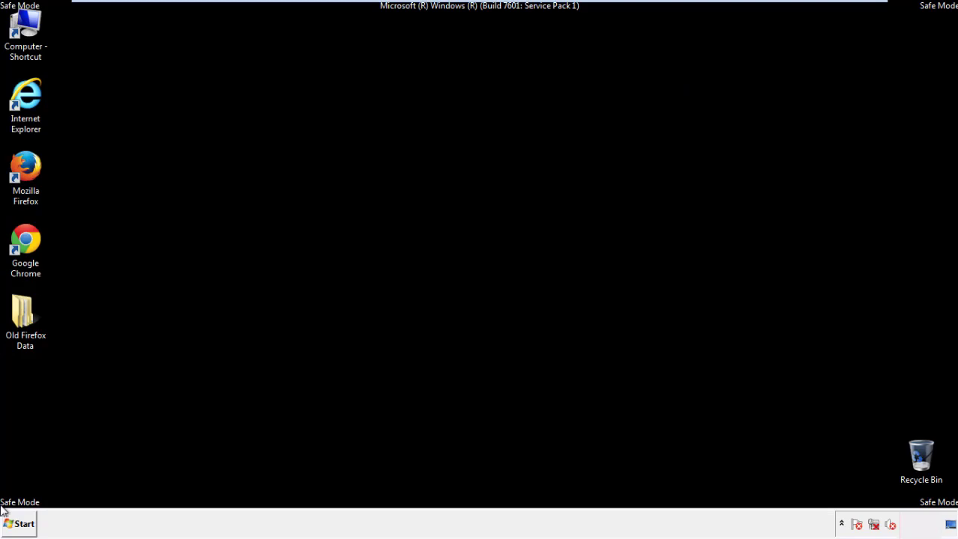
- Launch Chrome, dismiss the default-browser prompt, and go to Settings > History > Clear browsing data
{"action": "left_click", "coordinate": [23, 238]}
{"action": "double_click", "coordinate": [23, 238]}
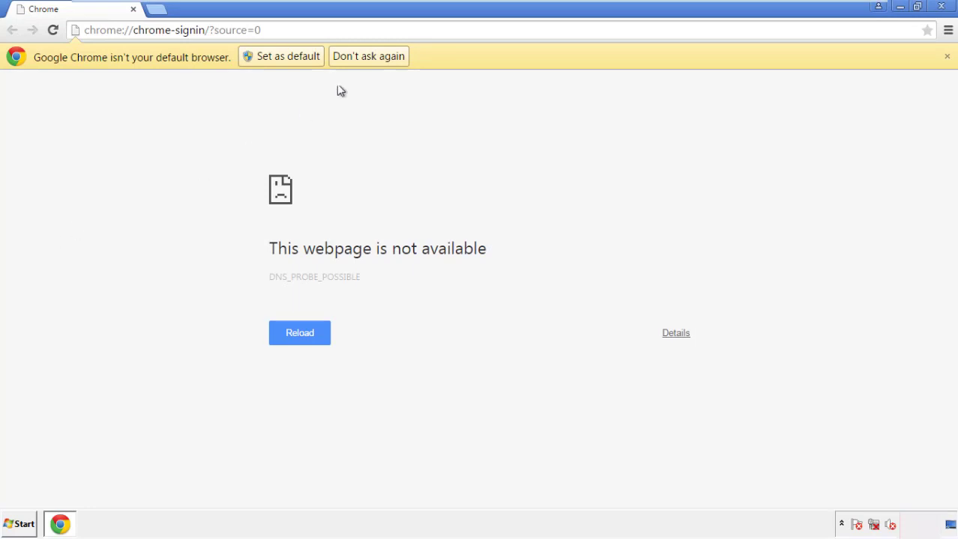
{"action": "left_click", "coordinate": [384, 56]}
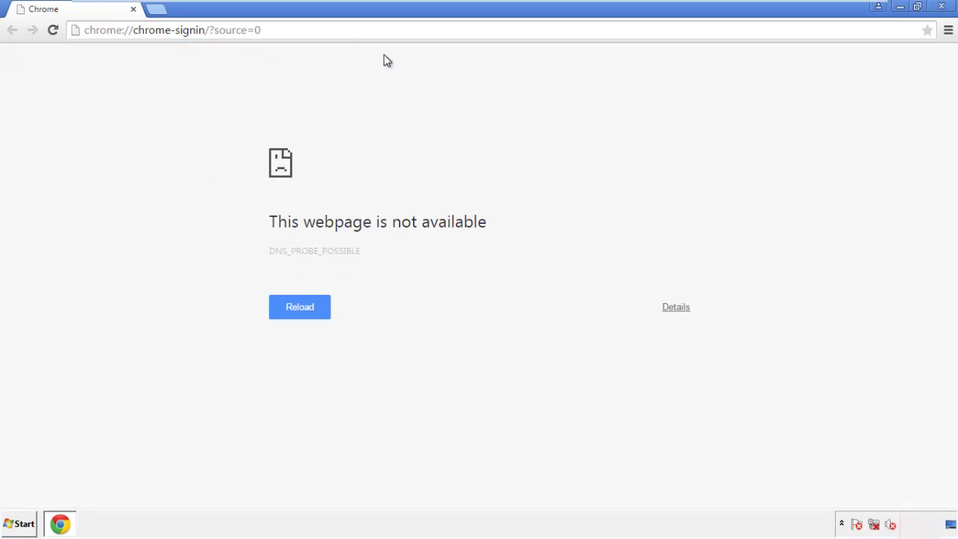
{"action": "left_click", "coordinate": [947, 31]}
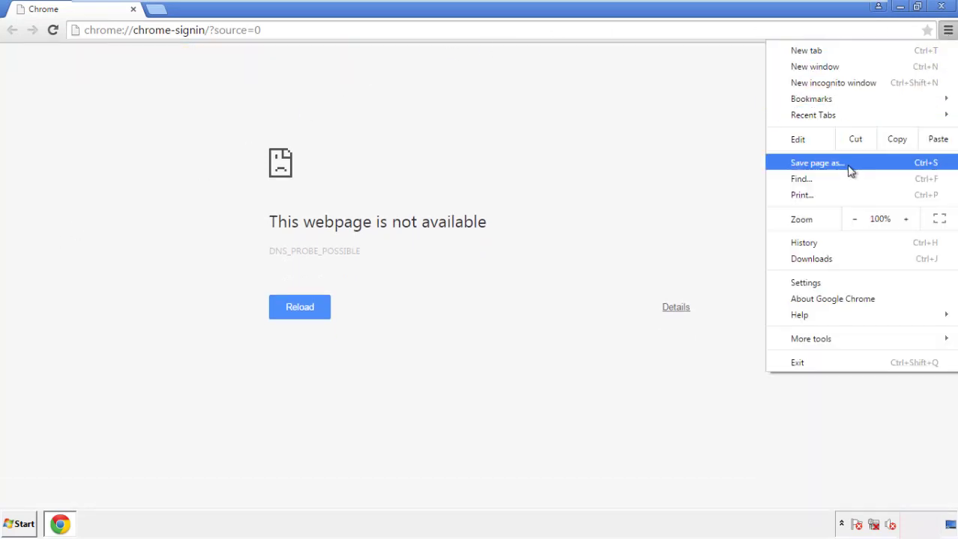
{"action": "left_click", "coordinate": [809, 284]}
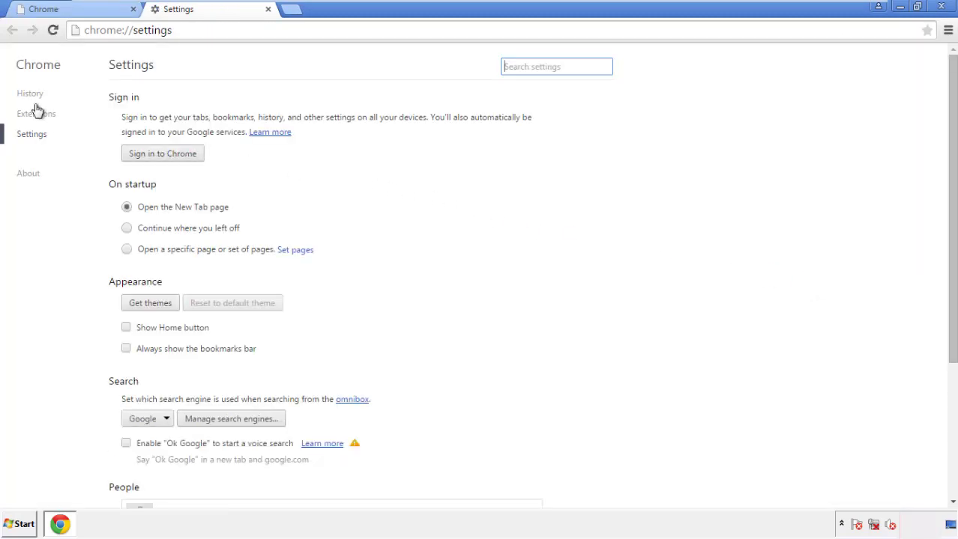
{"action": "left_click", "coordinate": [30, 95]}
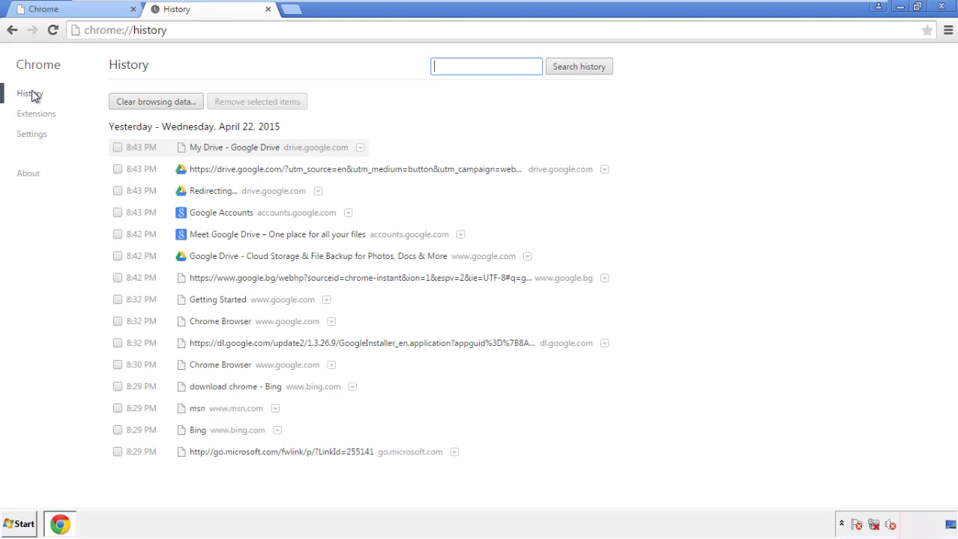
{"action": "left_click", "coordinate": [144, 103]}
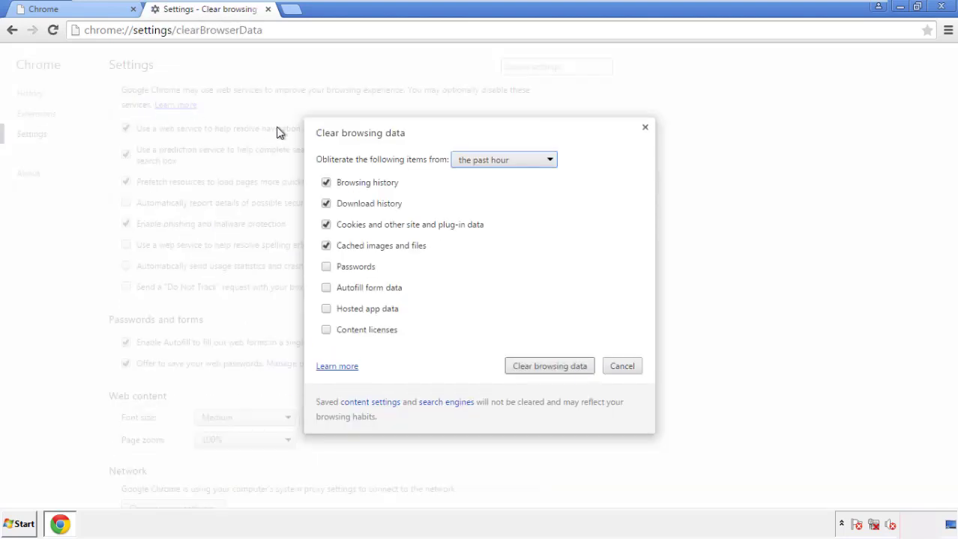
- Clear Chrome data from the beginning of time, adding Autofill, hosted app data and content licenses
{"action": "left_click", "coordinate": [482, 162]}
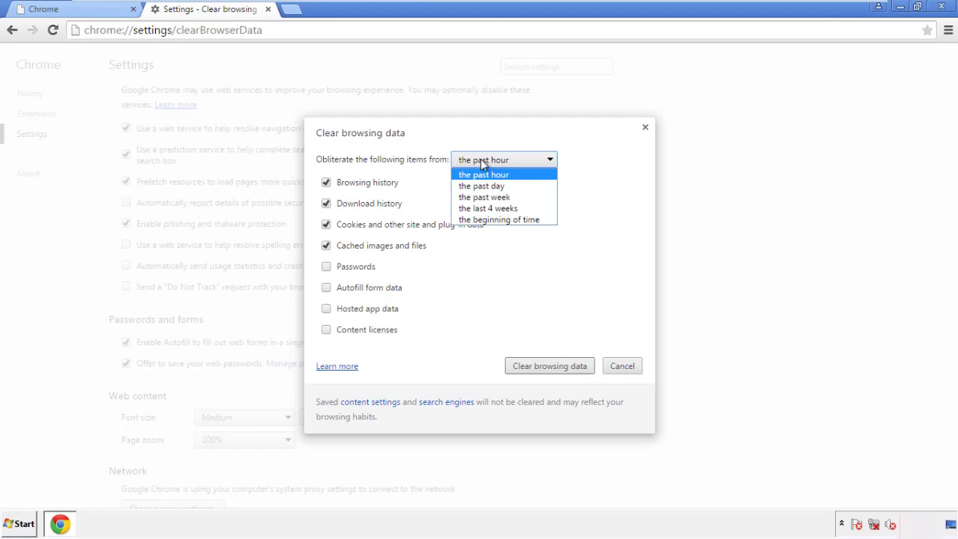
{"action": "left_click", "coordinate": [480, 221]}
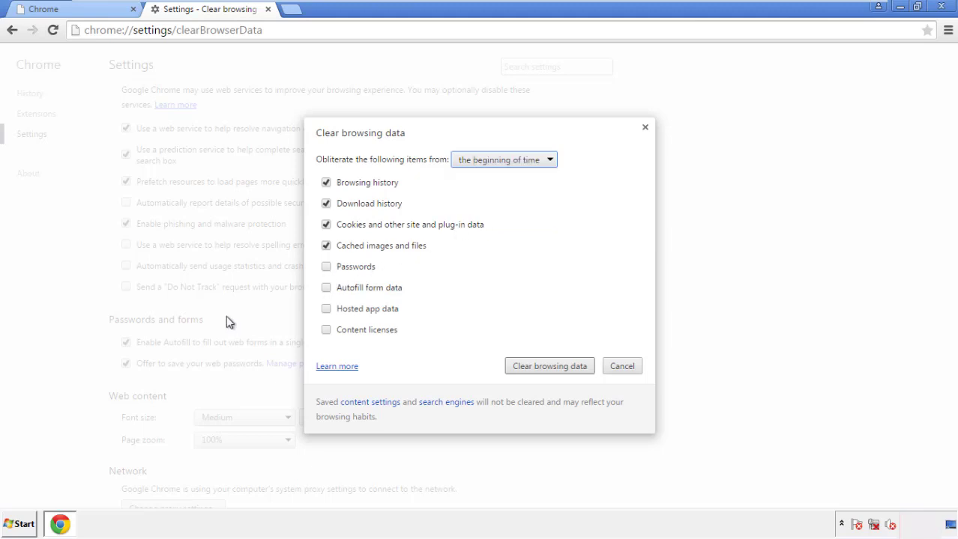
{"action": "left_click", "coordinate": [330, 292]}
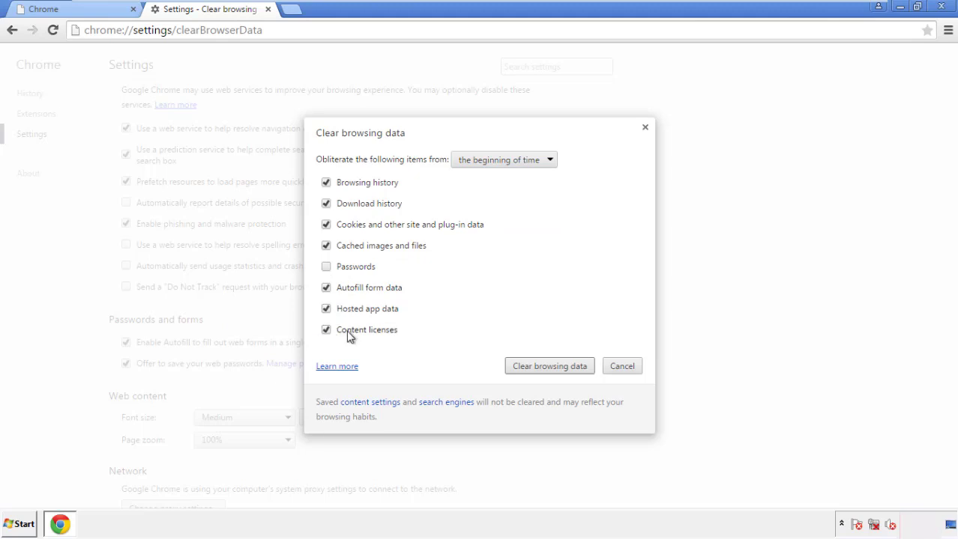
{"action": "left_click", "coordinate": [538, 368]}
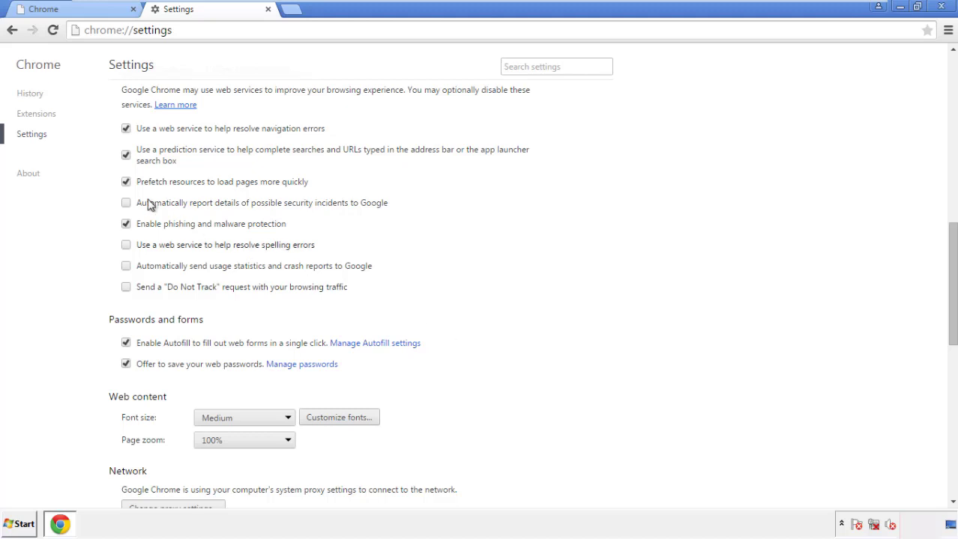
- Scroll to Reset settings, confirm the Chrome reset, and close the browser
{"action": "left_click_drag", "start_coordinate": [952, 238], "coordinate": [932, 416]}
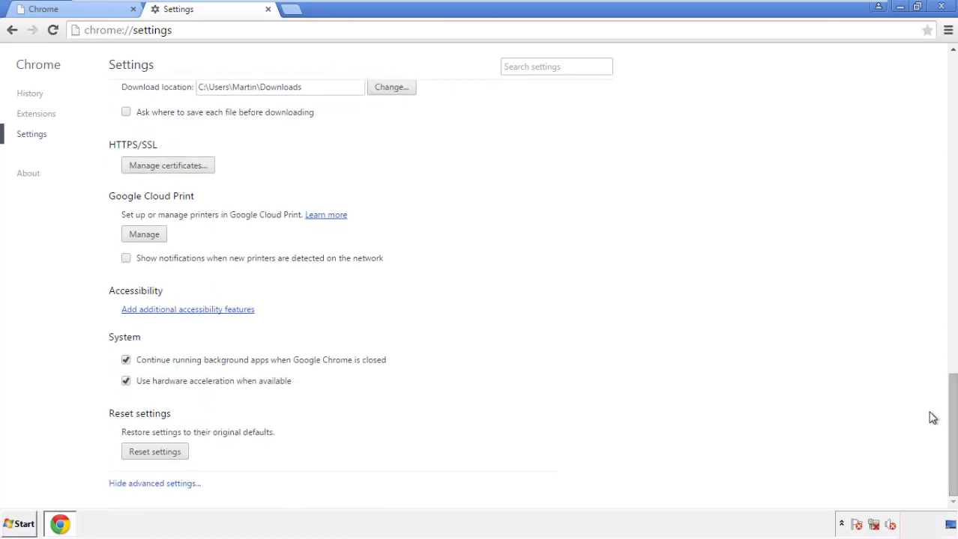
{"action": "left_click", "coordinate": [154, 452]}
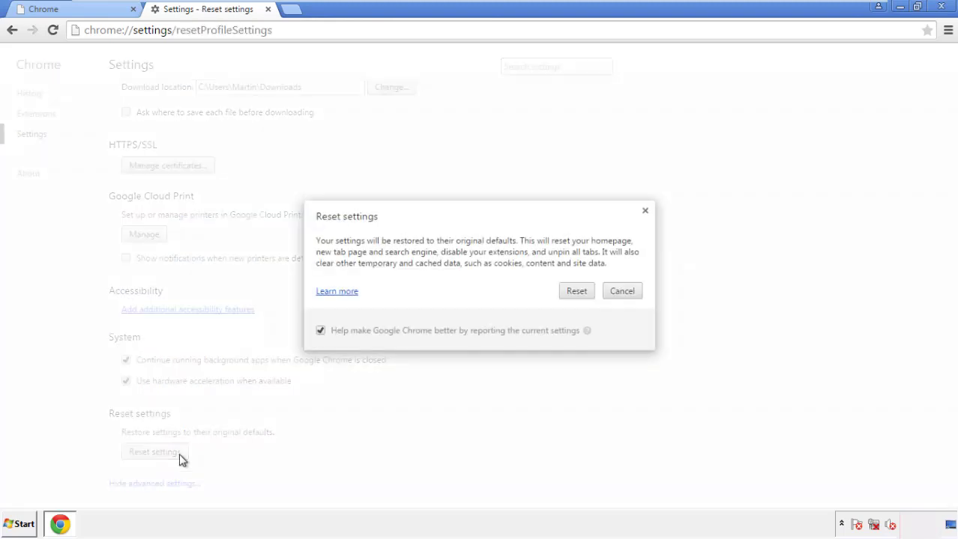
{"action": "left_click", "coordinate": [577, 292]}
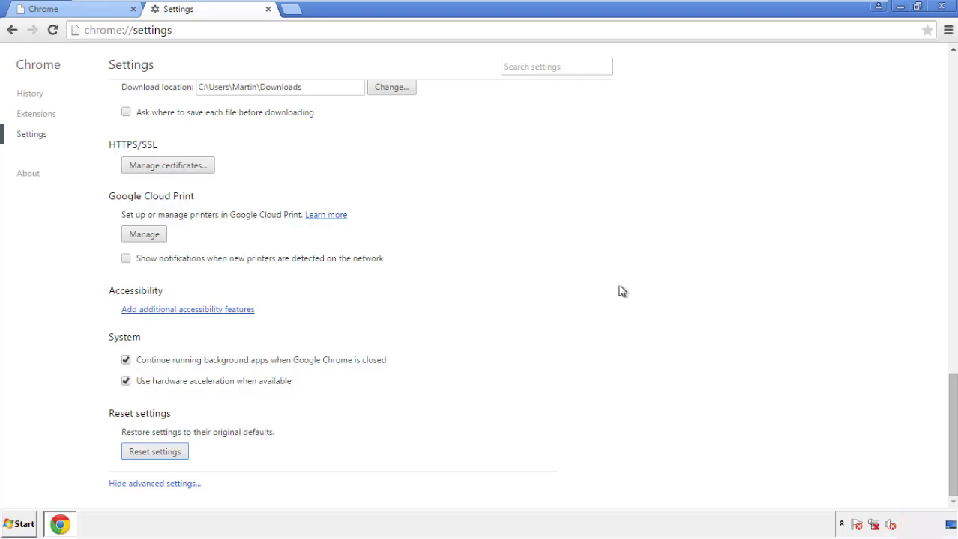
{"action": "left_click", "coordinate": [941, 6]}
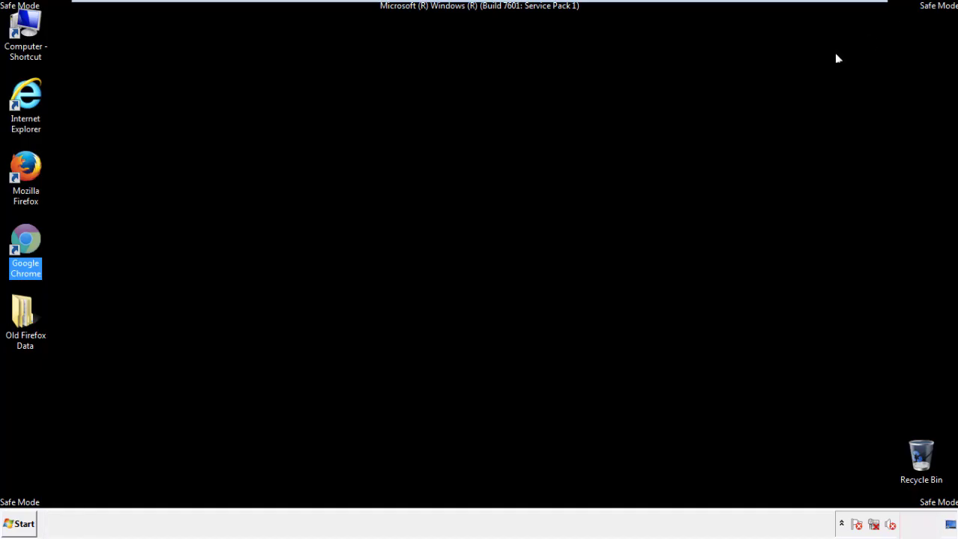
- Launch Firefox, remove Search Mine in the Add-ons Manager, and close Firefox
{"action": "left_click", "coordinate": [517, 242]}
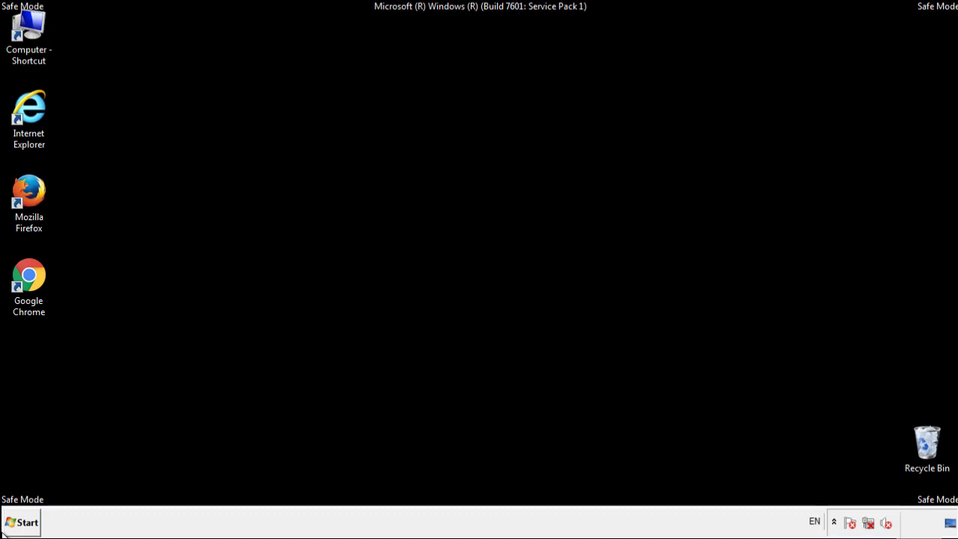
{"action": "double_click", "coordinate": [36, 186]}
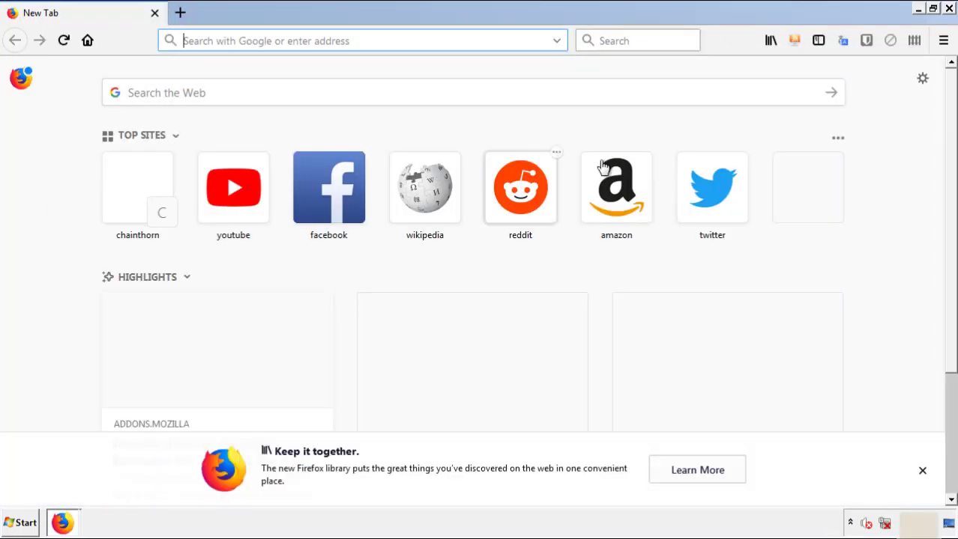
{"action": "left_click", "coordinate": [943, 40]}
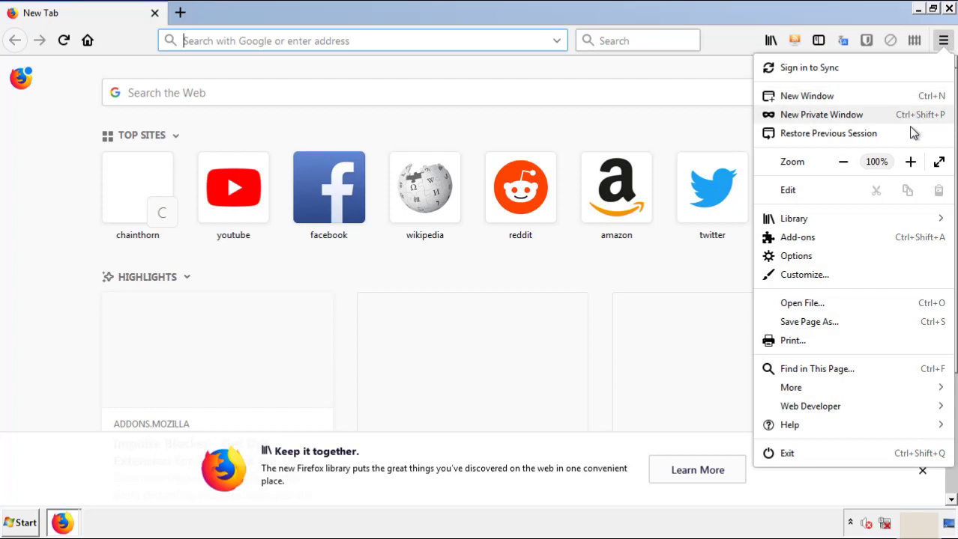
{"action": "left_click", "coordinate": [886, 250]}
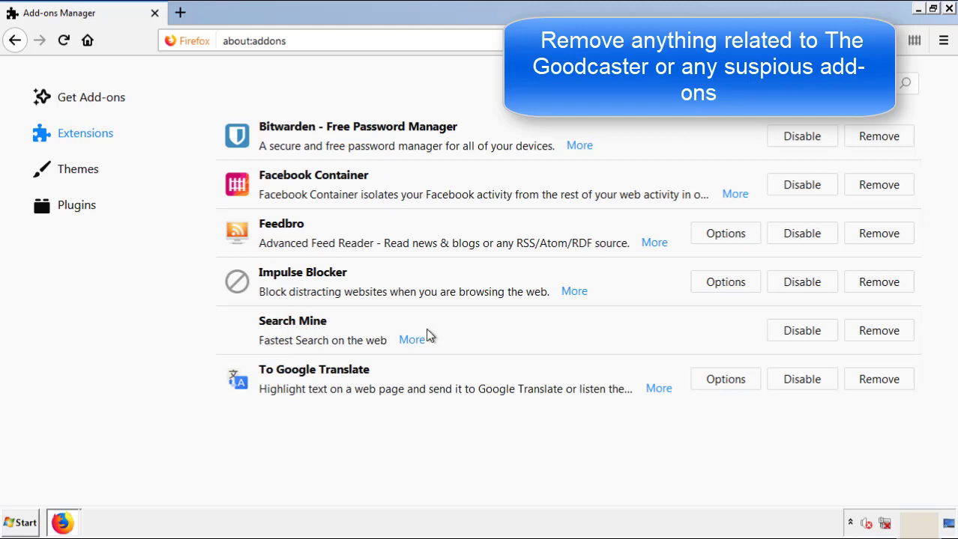
{"action": "left_click", "coordinate": [875, 337]}
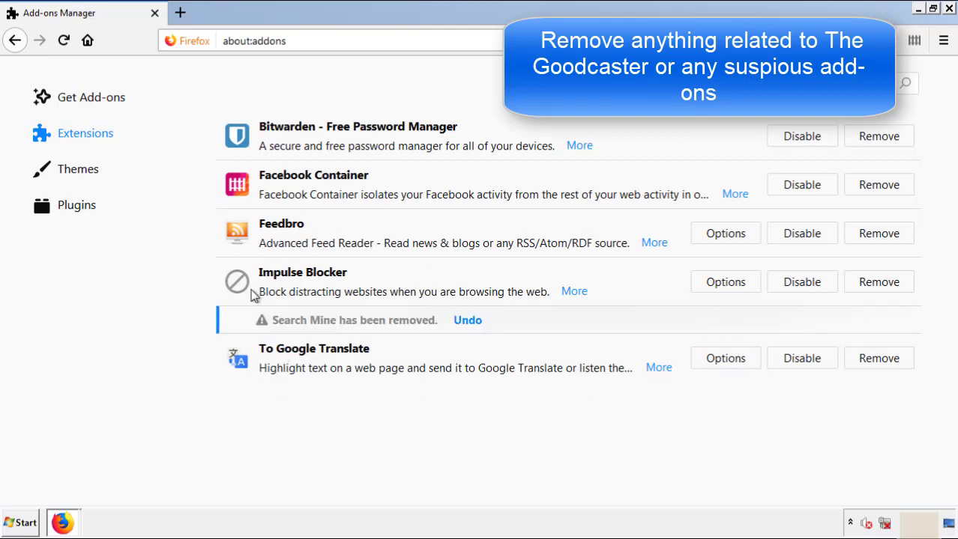
{"action": "left_click", "coordinate": [948, 9]}
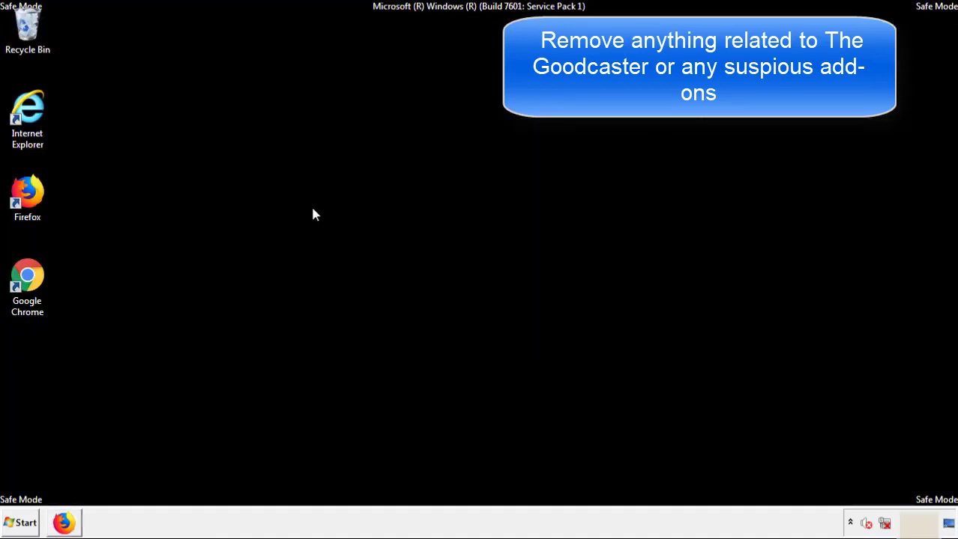
- Launch Chrome, open More tools > Extensions, and remove the Search Mine extension
{"action": "double_click", "coordinate": [27, 288]}
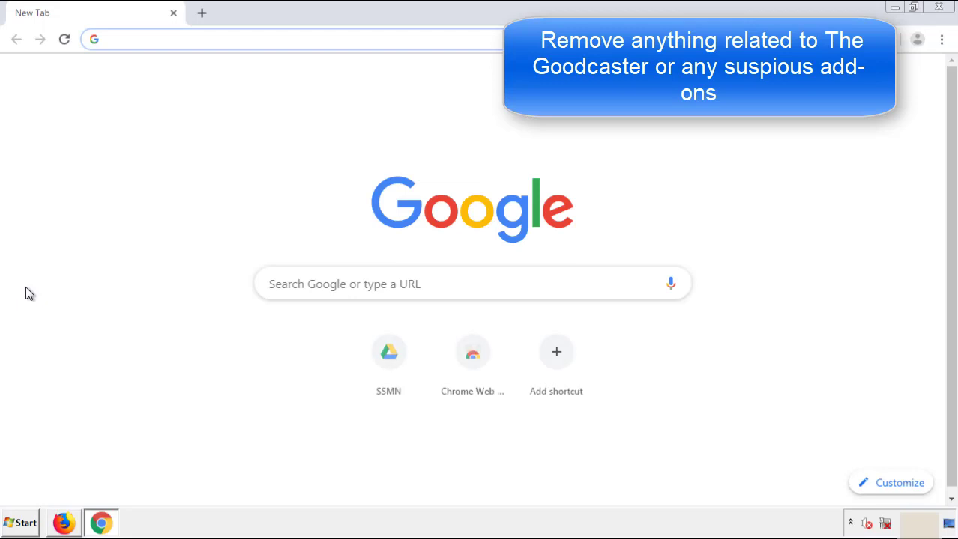
{"action": "left_click", "coordinate": [941, 39]}
{"action": "mouse_move", "coordinate": [857, 263]}
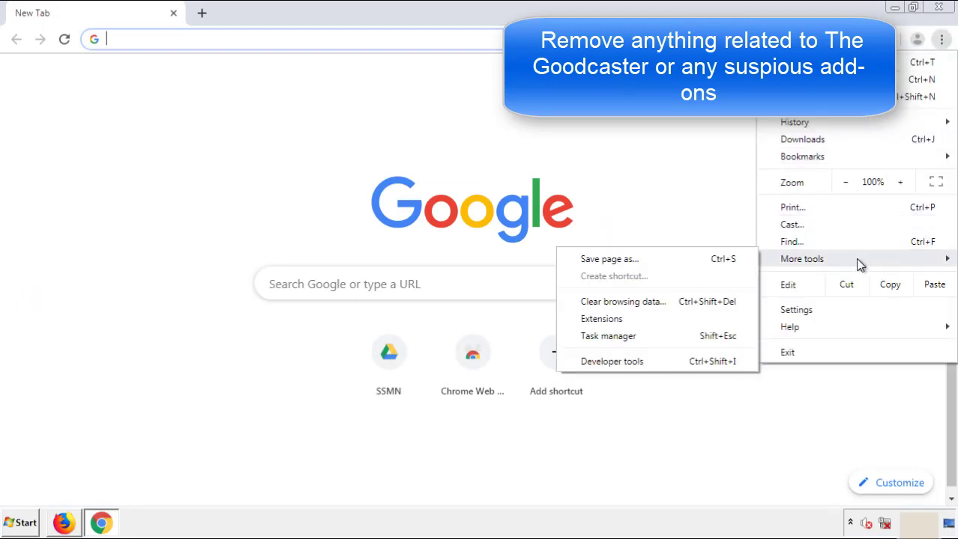
{"action": "left_click", "coordinate": [608, 318]}
{"action": "scroll", "coordinate": [271, 251], "scroll_direction": "down", "scroll_amount": 10}
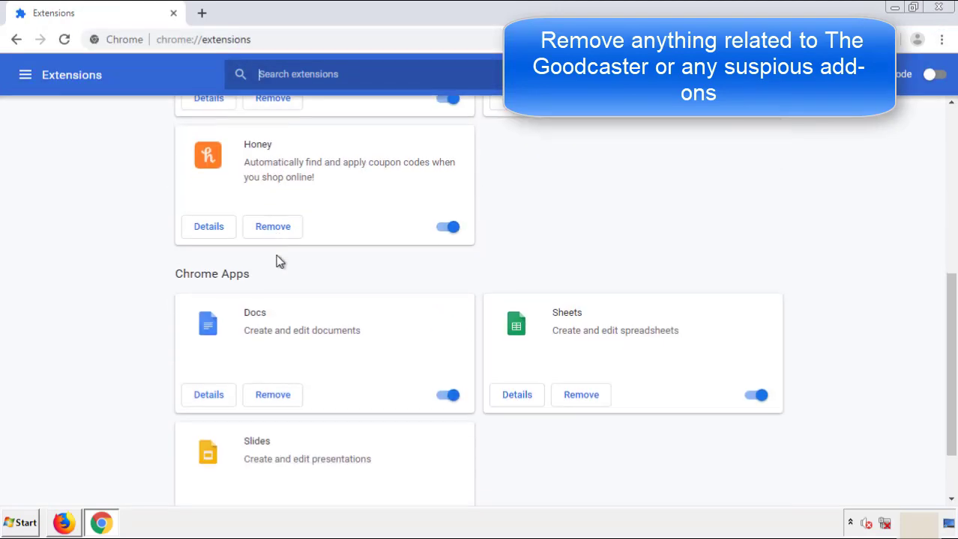
{"action": "scroll", "coordinate": [364, 274], "scroll_direction": "up", "scroll_amount": 10}
{"action": "left_click", "coordinate": [272, 219]}
{"action": "left_click", "coordinate": [536, 126]}
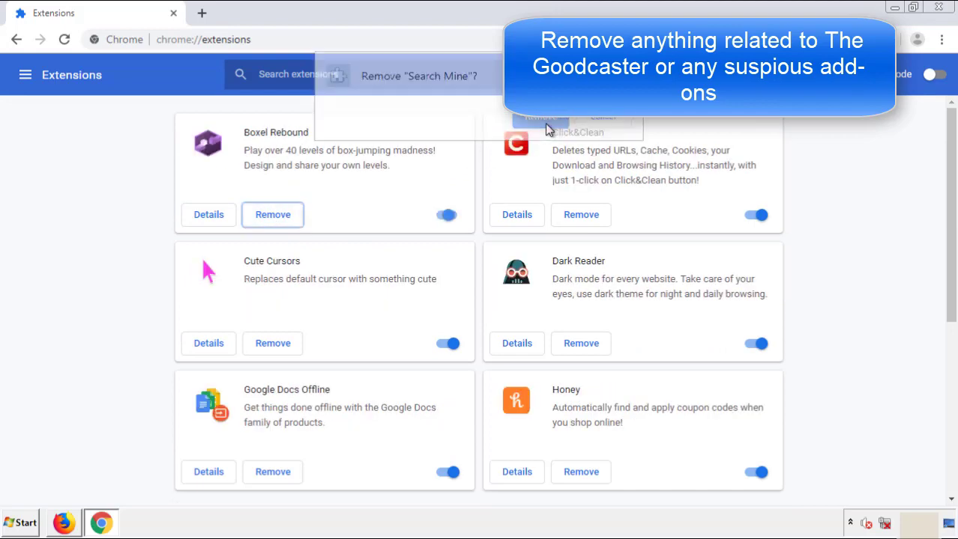
- Close Google Chrome and restart Windows 7 using Restart from the Shut down options
{"action": "left_click", "coordinate": [947, 14]}
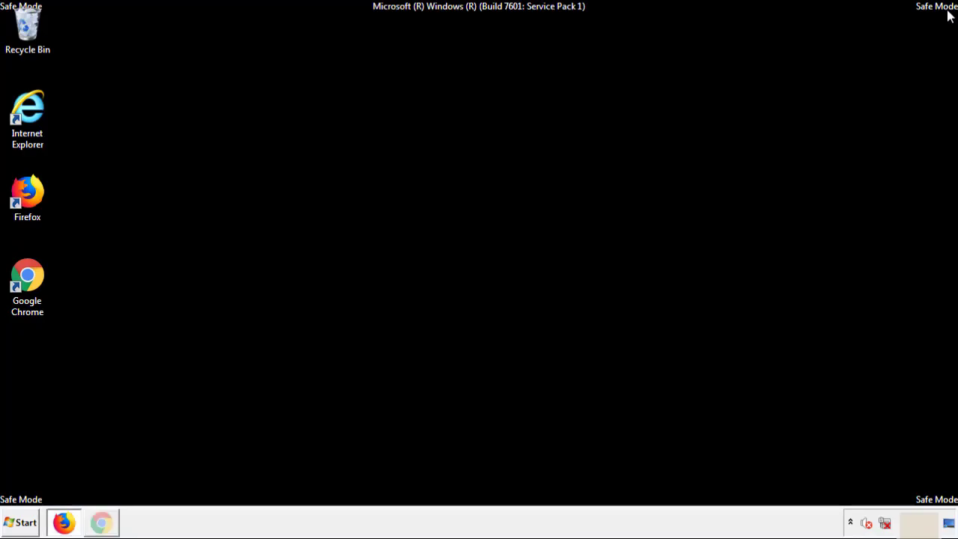
{"action": "left_click", "coordinate": [22, 523]}
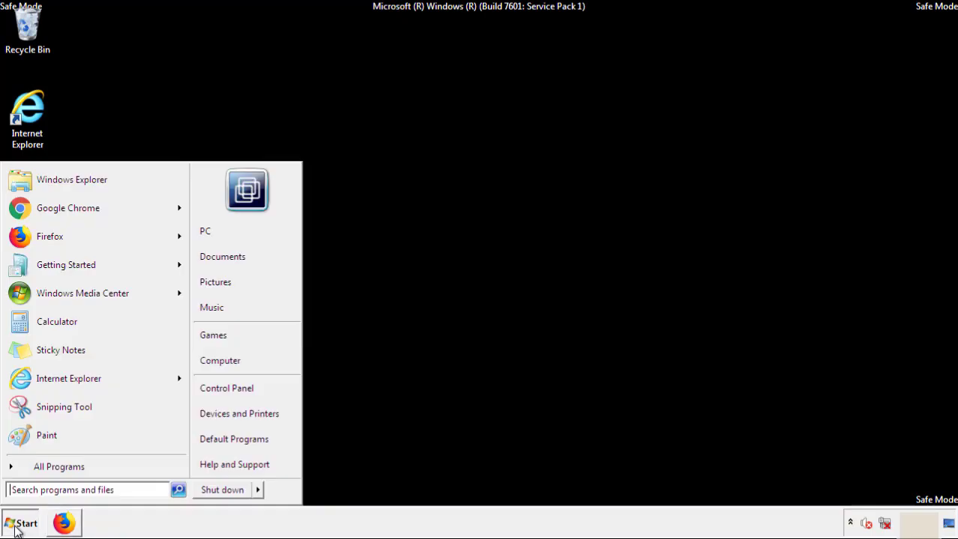
{"action": "left_click", "coordinate": [259, 492]}
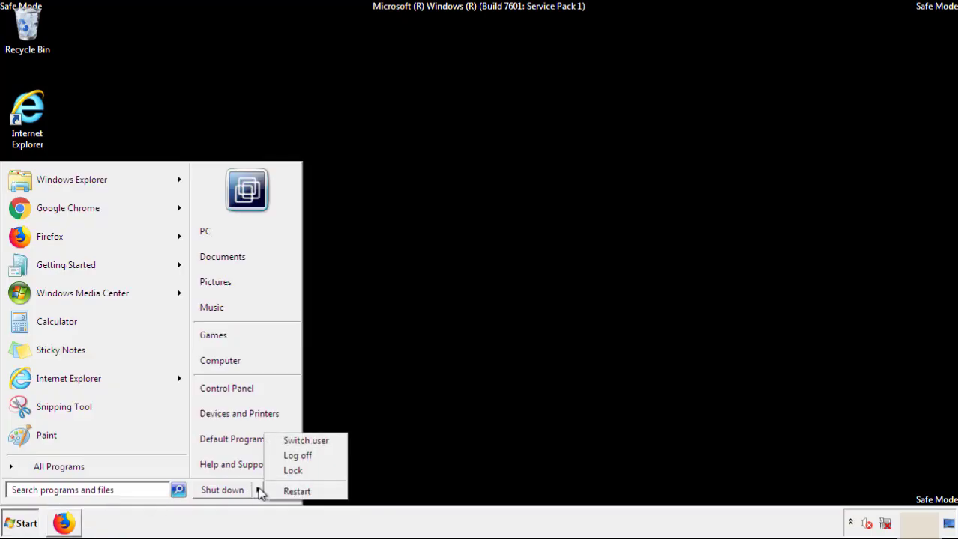
{"action": "left_click", "coordinate": [298, 492]}
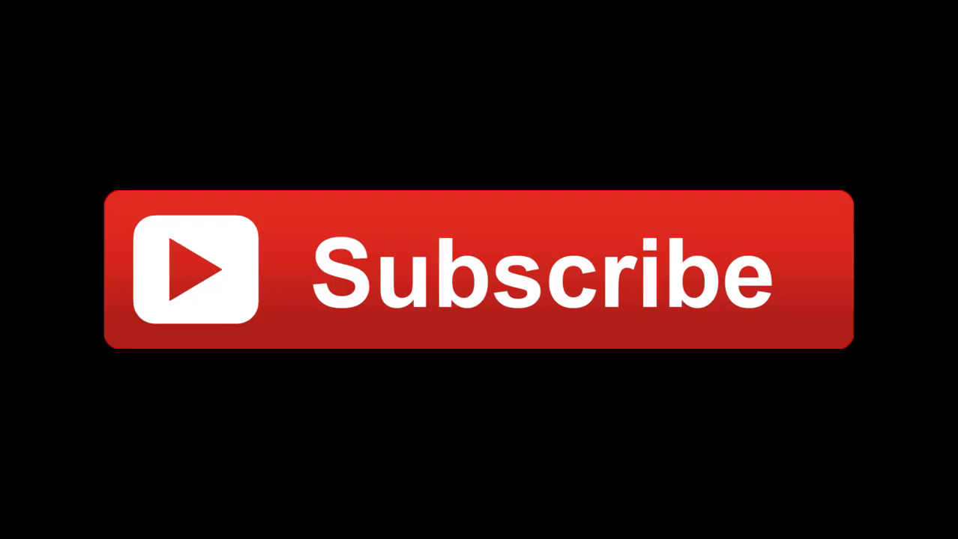